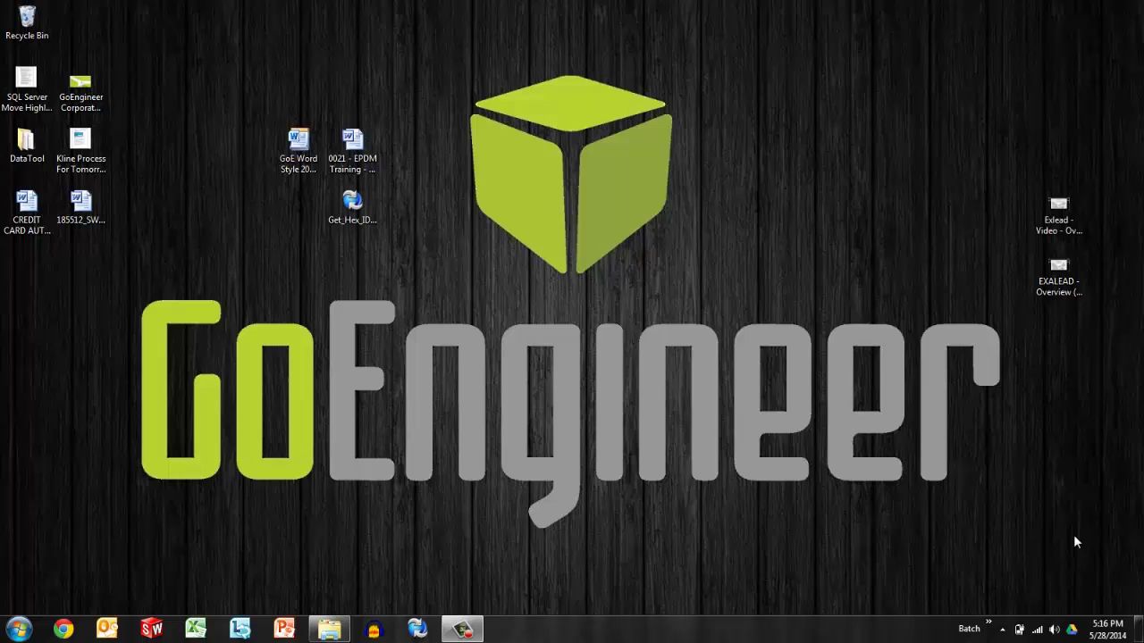
Open the MAY_ACME vault and browse into P-00001 > CAD Files.
left_click(334, 616)
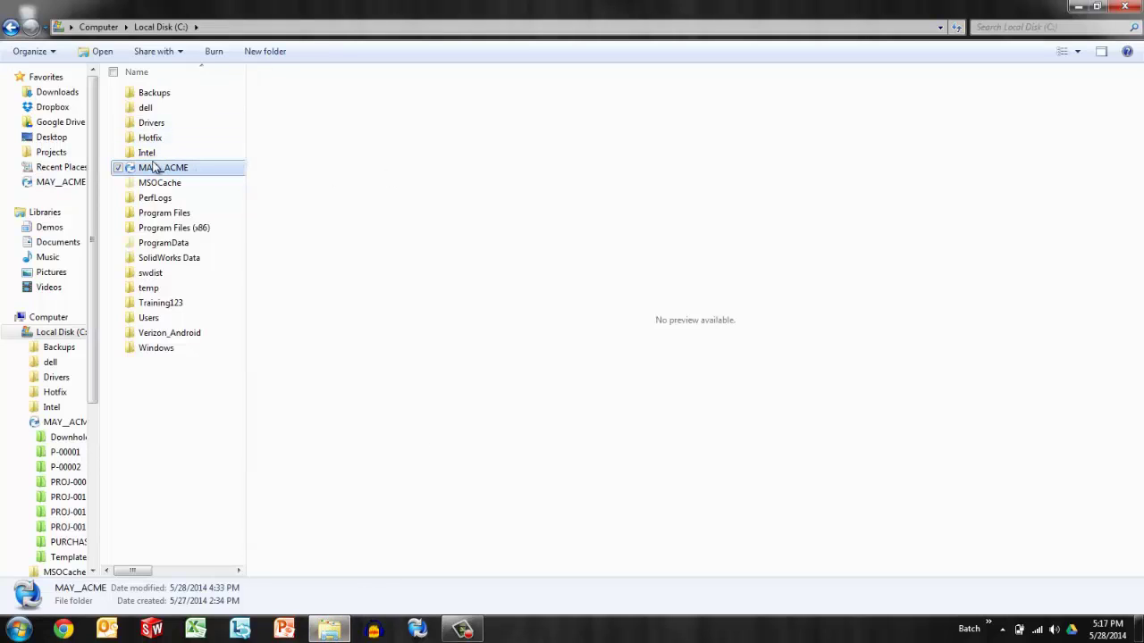
double_click(154, 170)
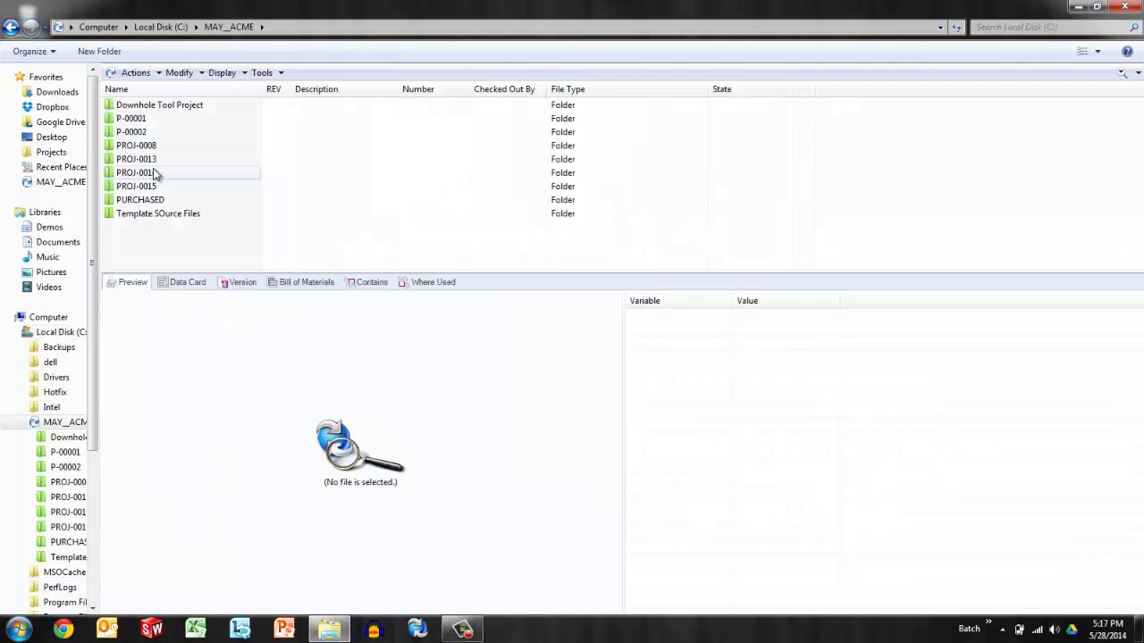
double_click(156, 120)
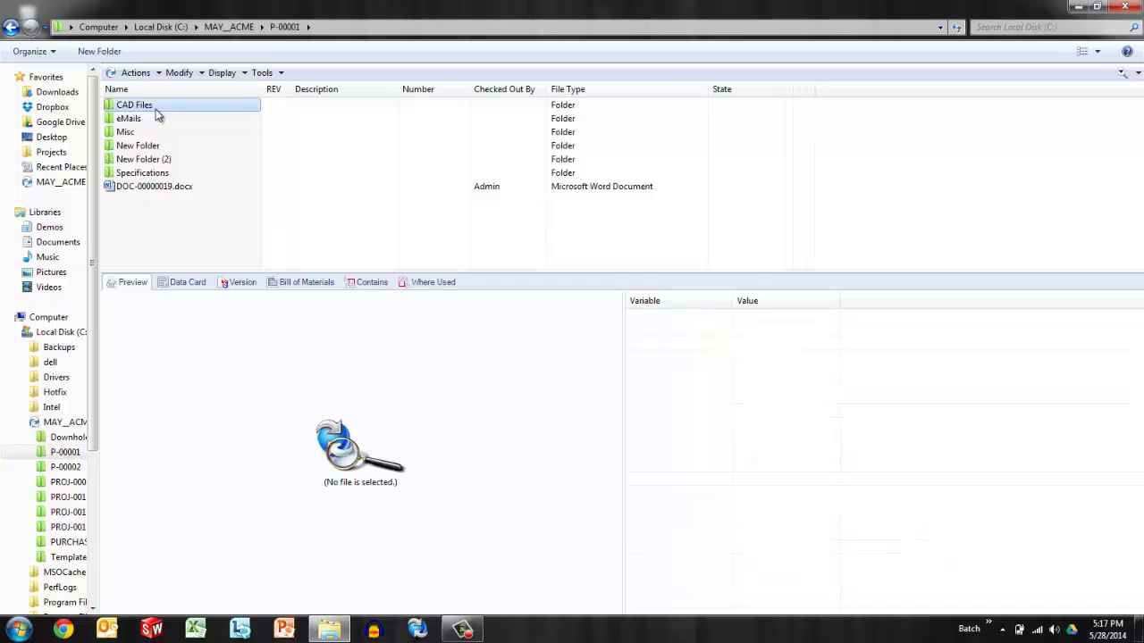
double_click(156, 107)
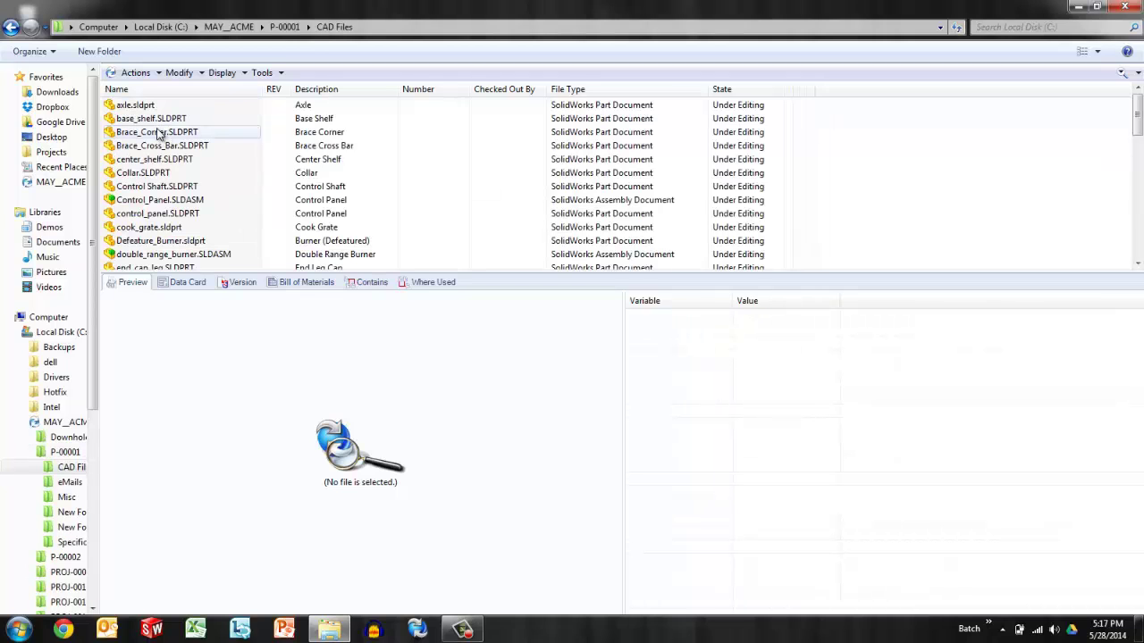
Show the data card for Brace_Cross_Bar.SLDPRT, giving the file list slightly more room.
left_click(173, 147)
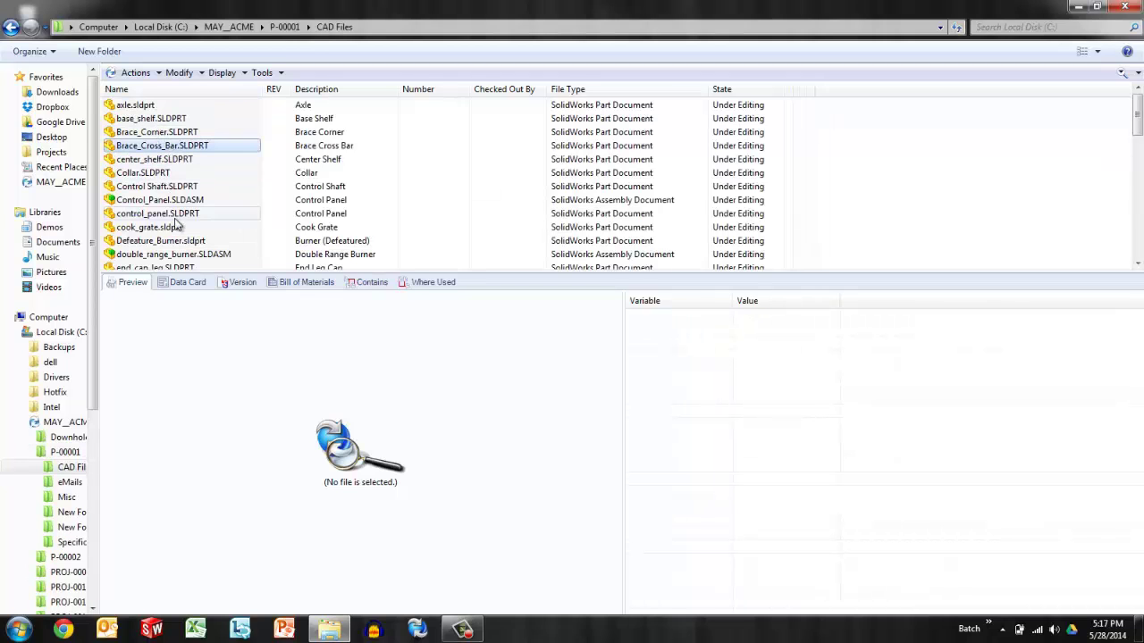
left_click(188, 283)
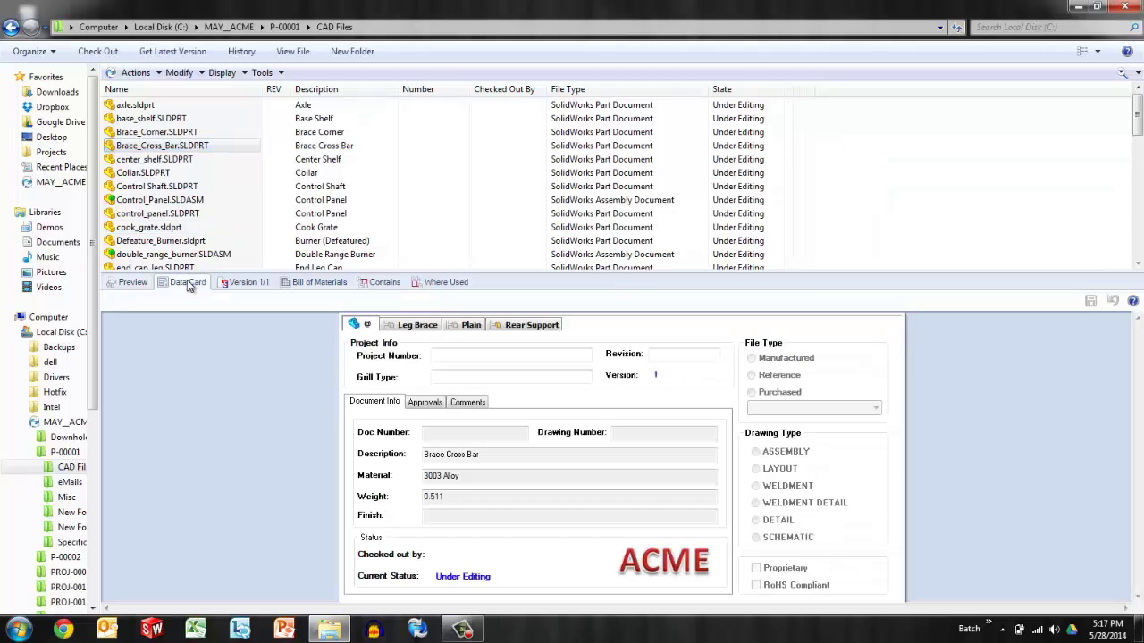
left_click_drag(253, 271, 253, 283)
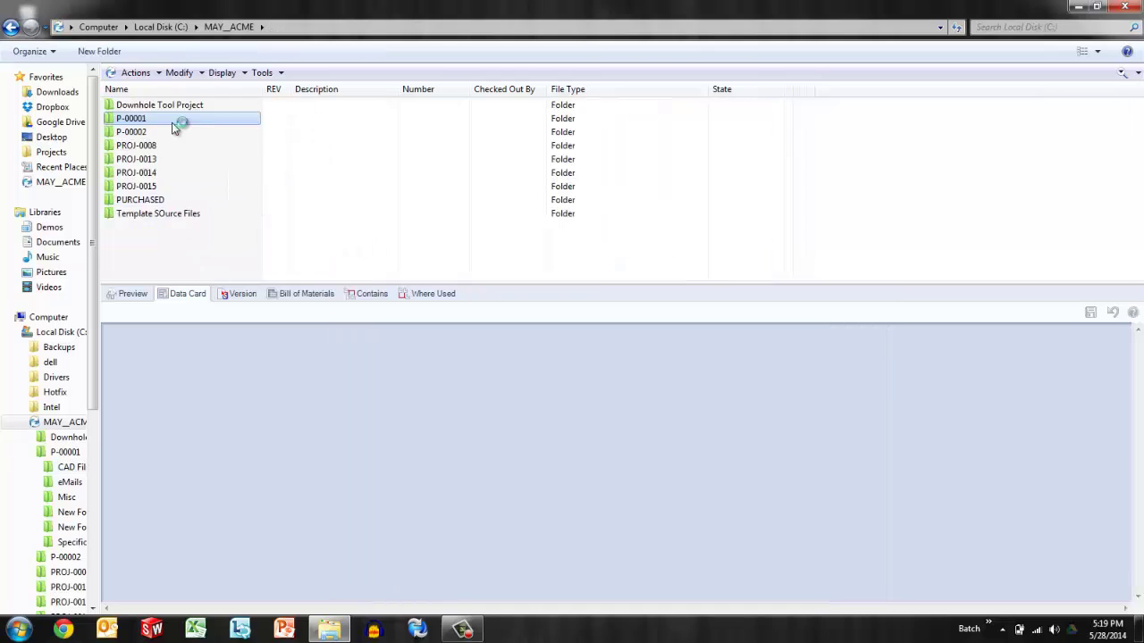
Open P-00001, dismiss the 'could not get the files' errors, and go back to Local Disk (C:).
double_click(172, 119)
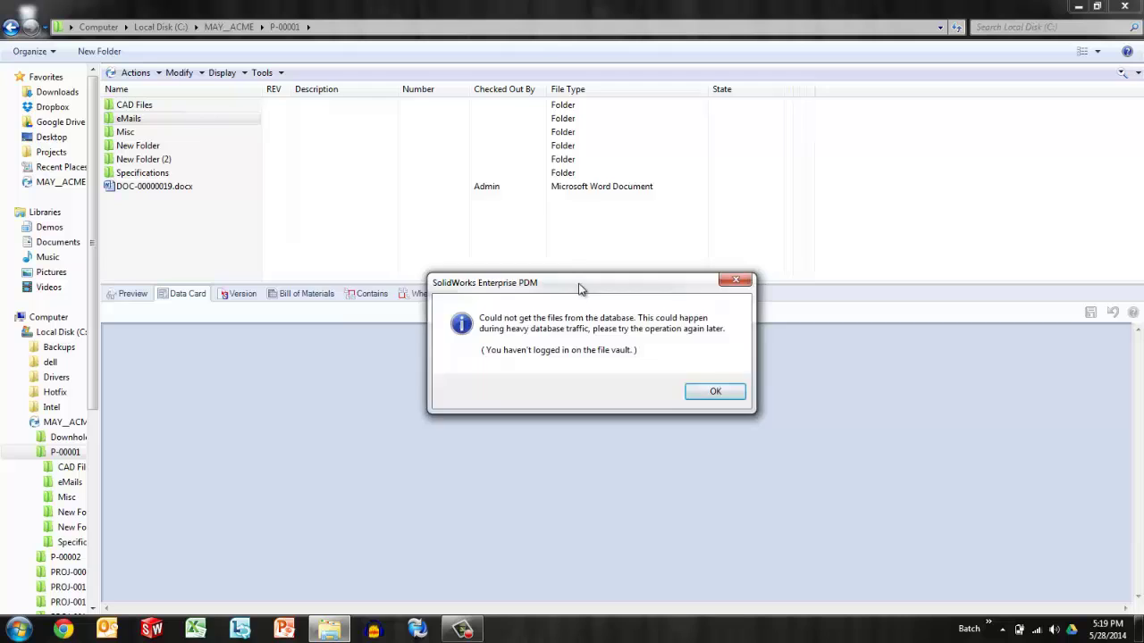
left_click_drag(579, 285, 433, 167)
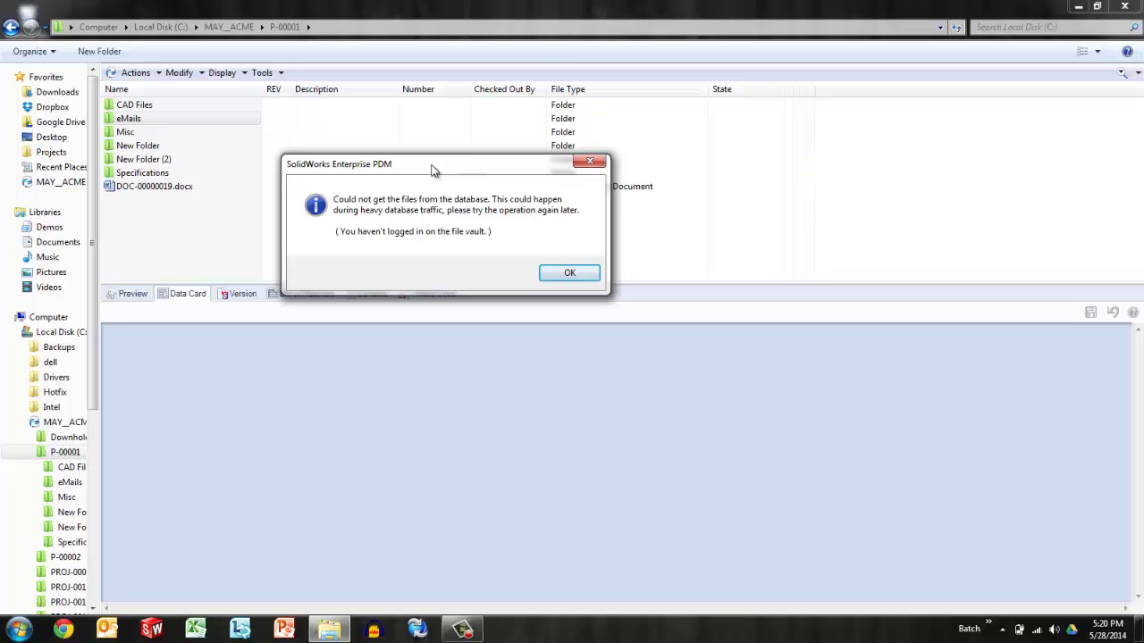
left_click(569, 273)
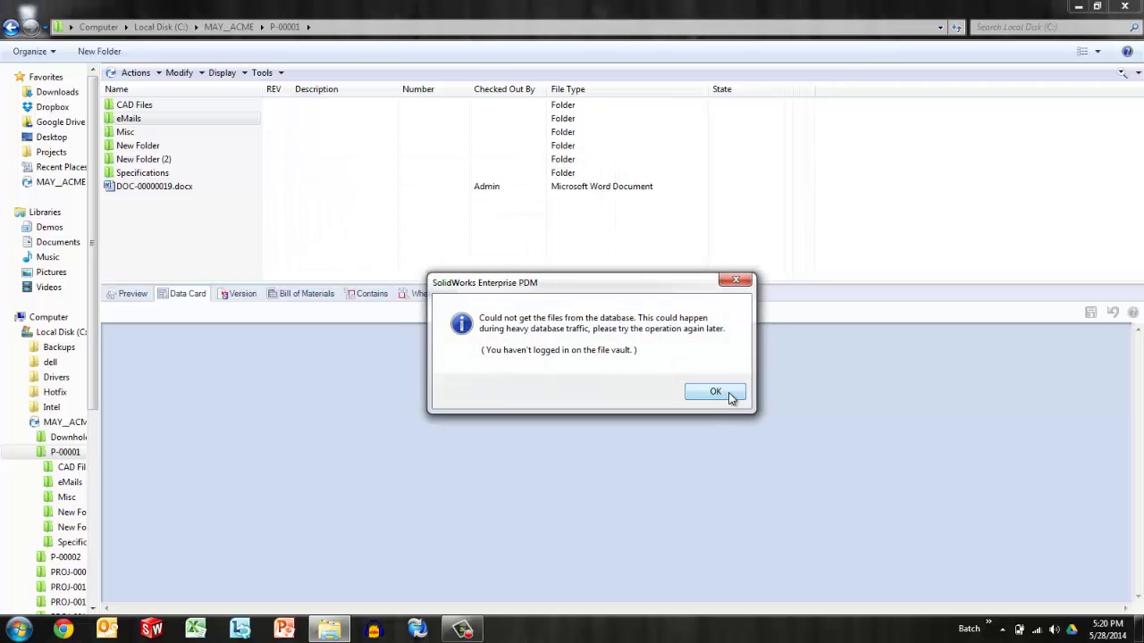
left_click(728, 392)
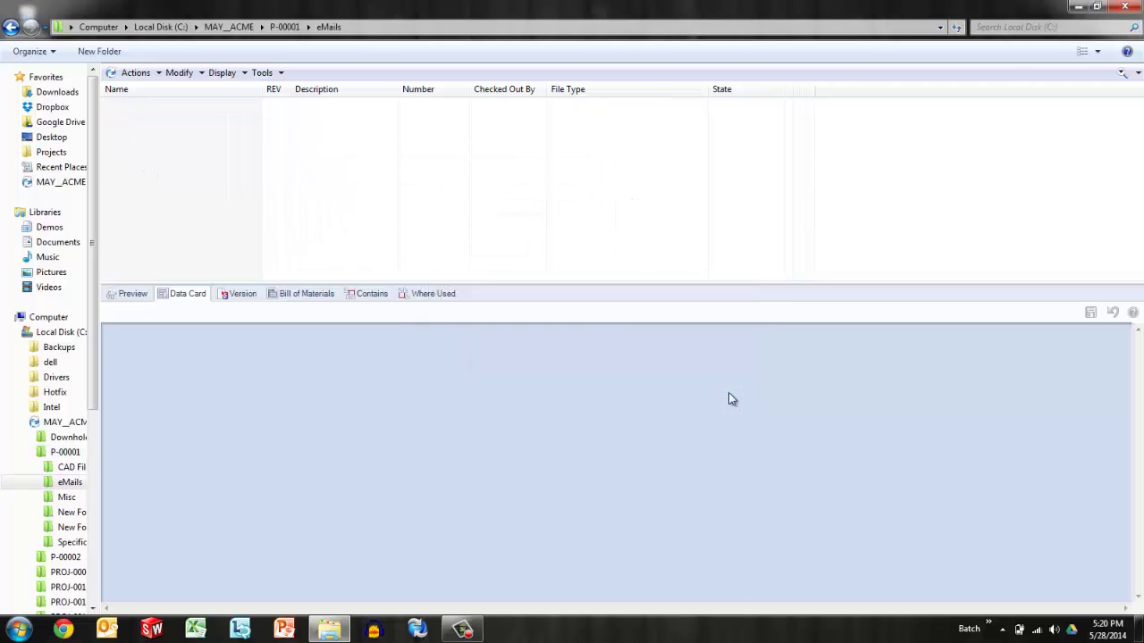
left_click(234, 26)
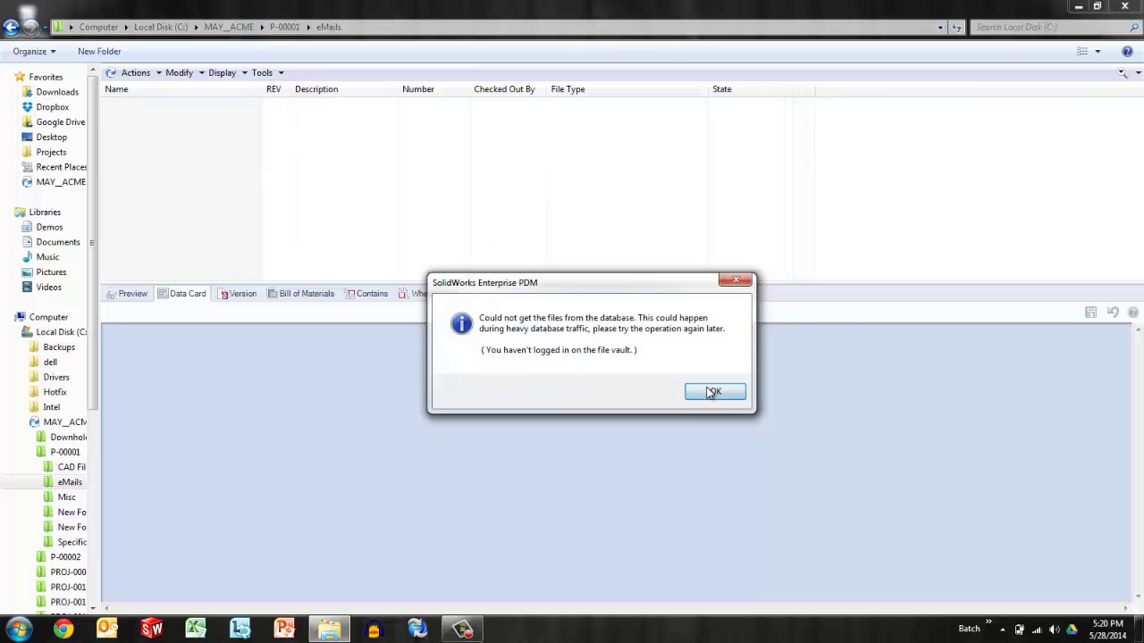
left_click(712, 393)
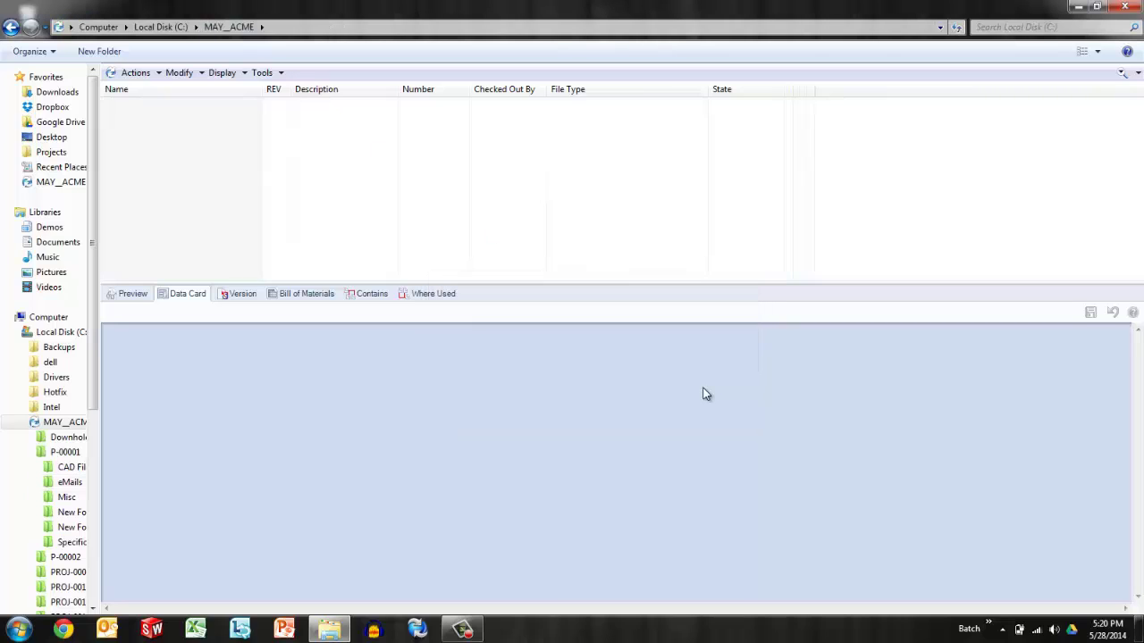
left_click(228, 27)
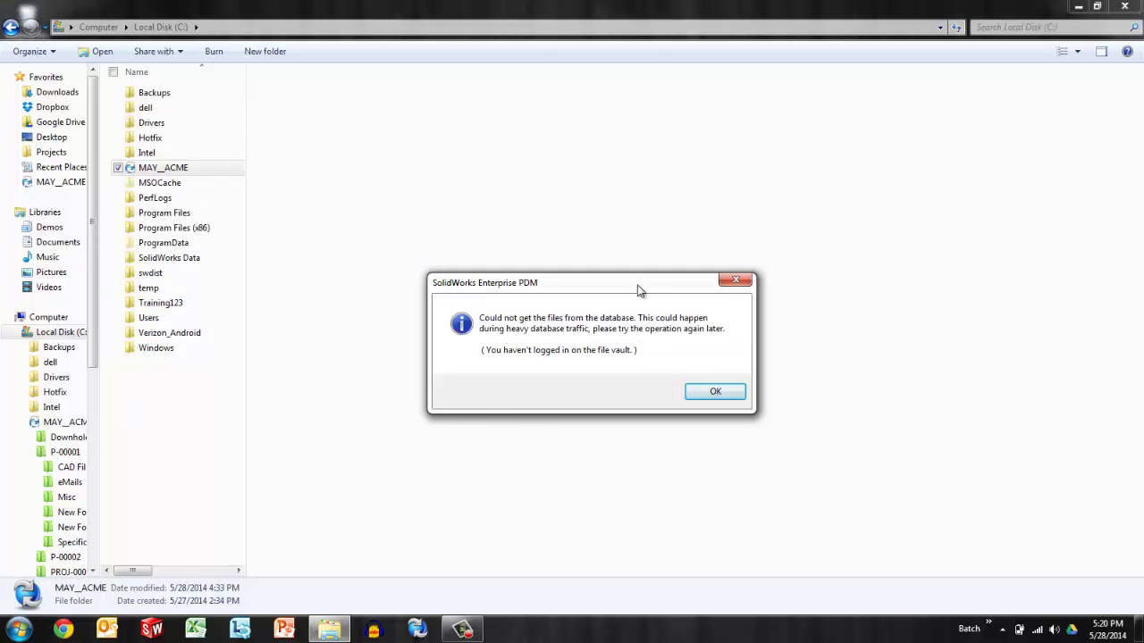
left_click_drag(625, 288, 538, 141)
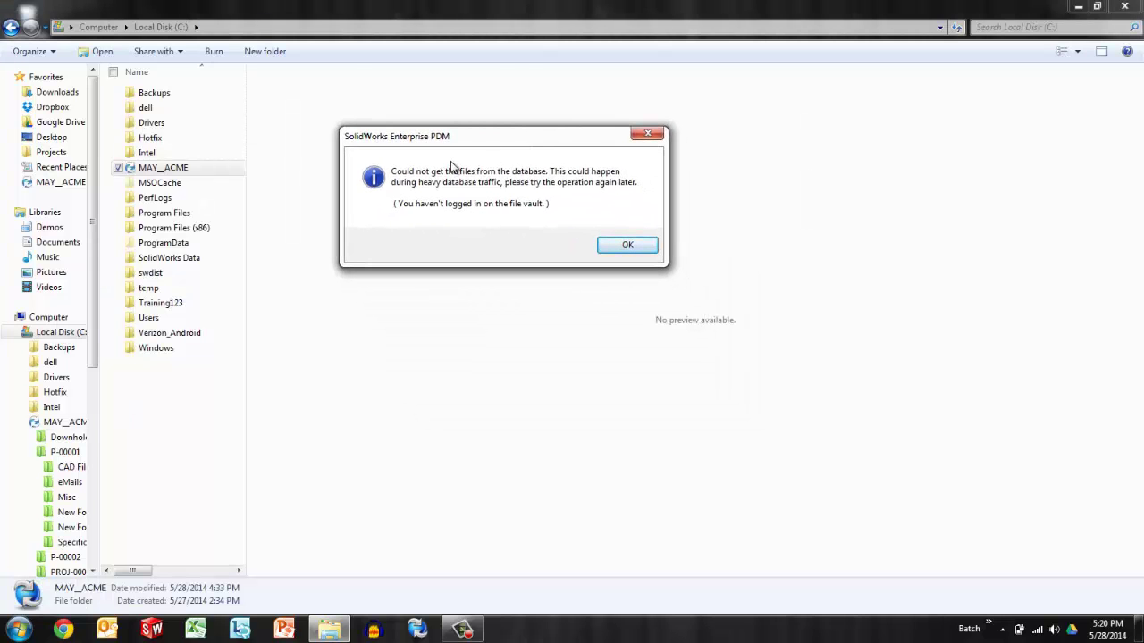
Close the remaining error message and exit the Enterprise PDM client from its tray icon.
left_click(647, 134)
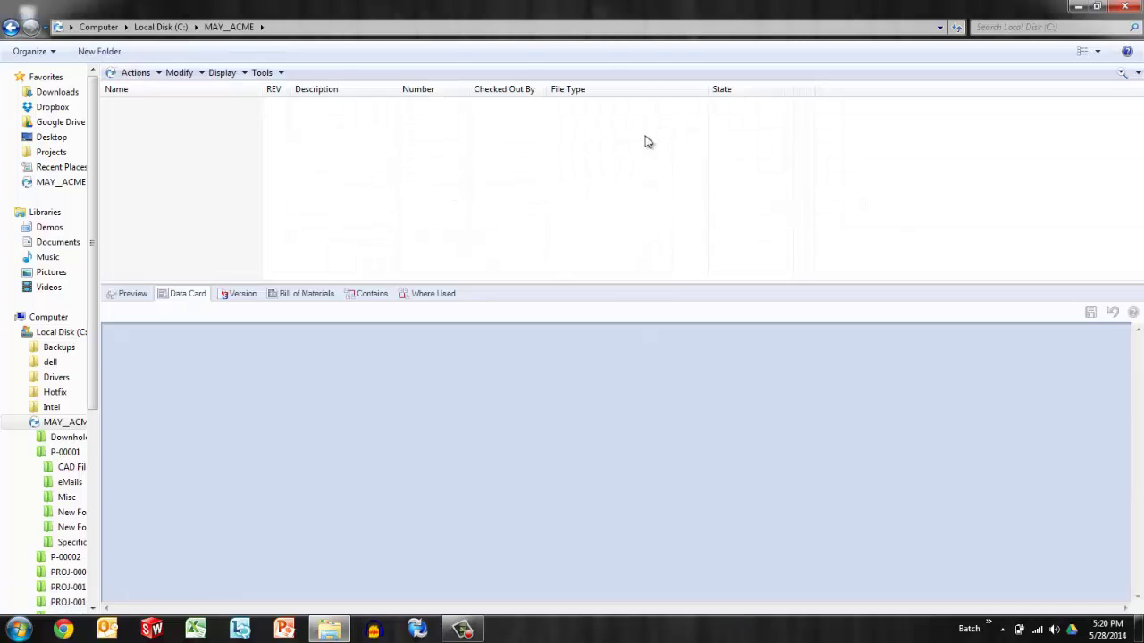
left_click(1003, 630)
right_click(967, 557)
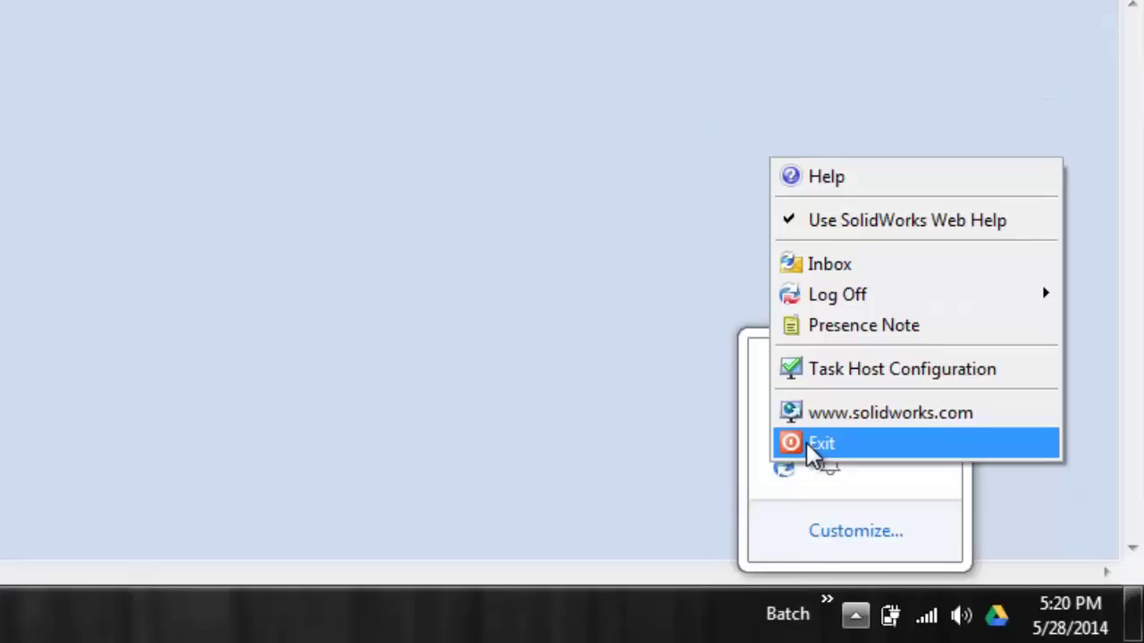
left_click(760, 413)
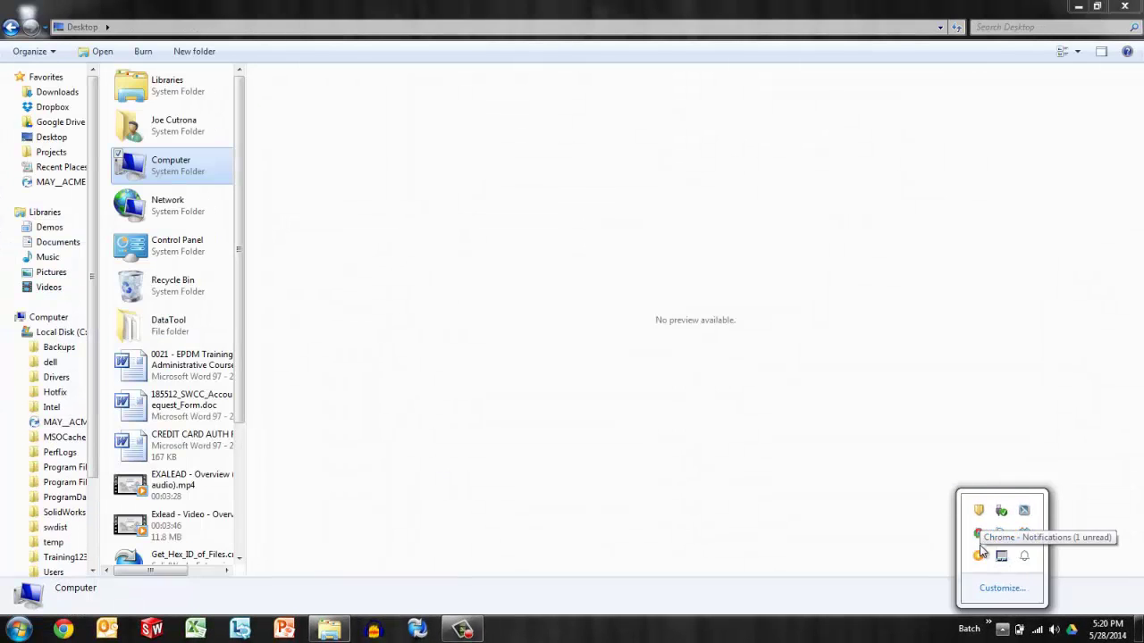
Log back into MAY_ACME from Computer and open the reconnected vault.
double_click(183, 166)
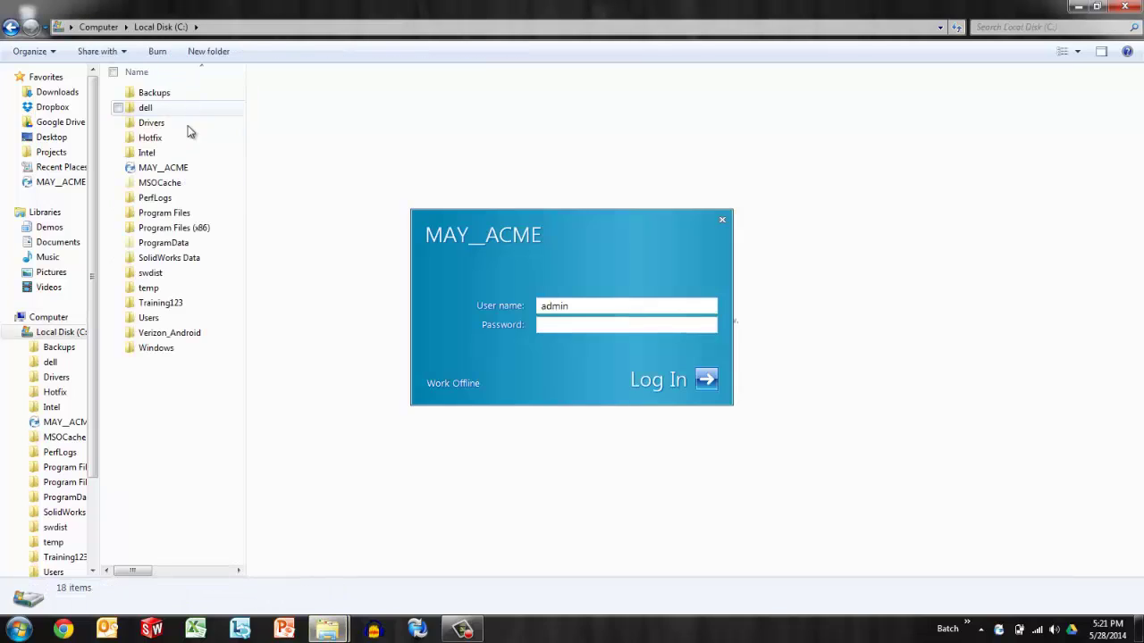
left_click(708, 379)
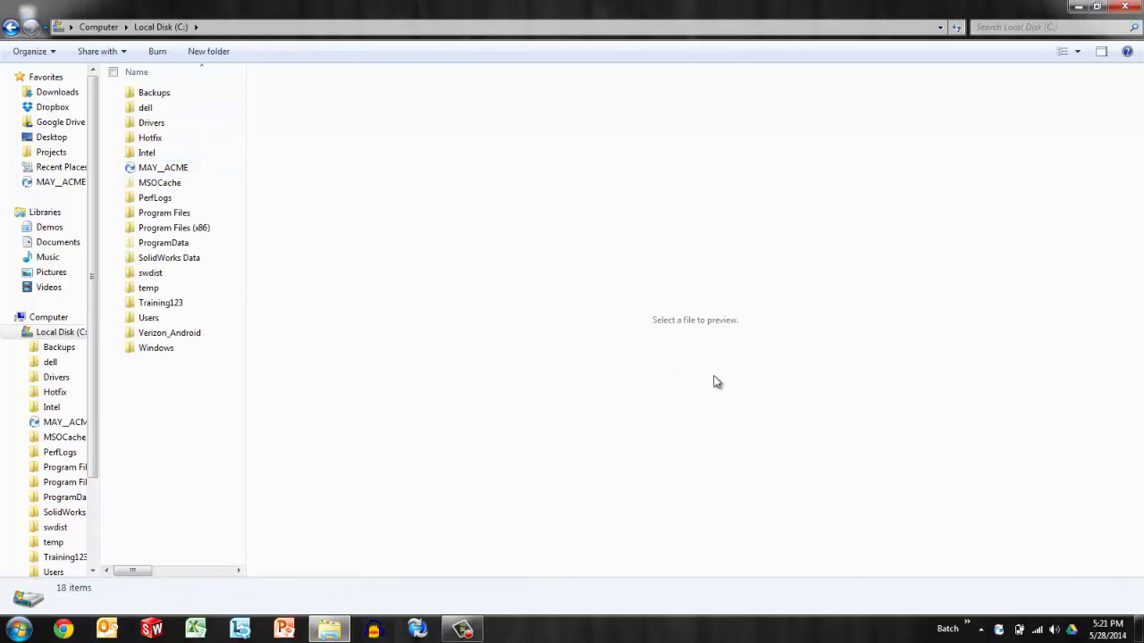
left_click(178, 167)
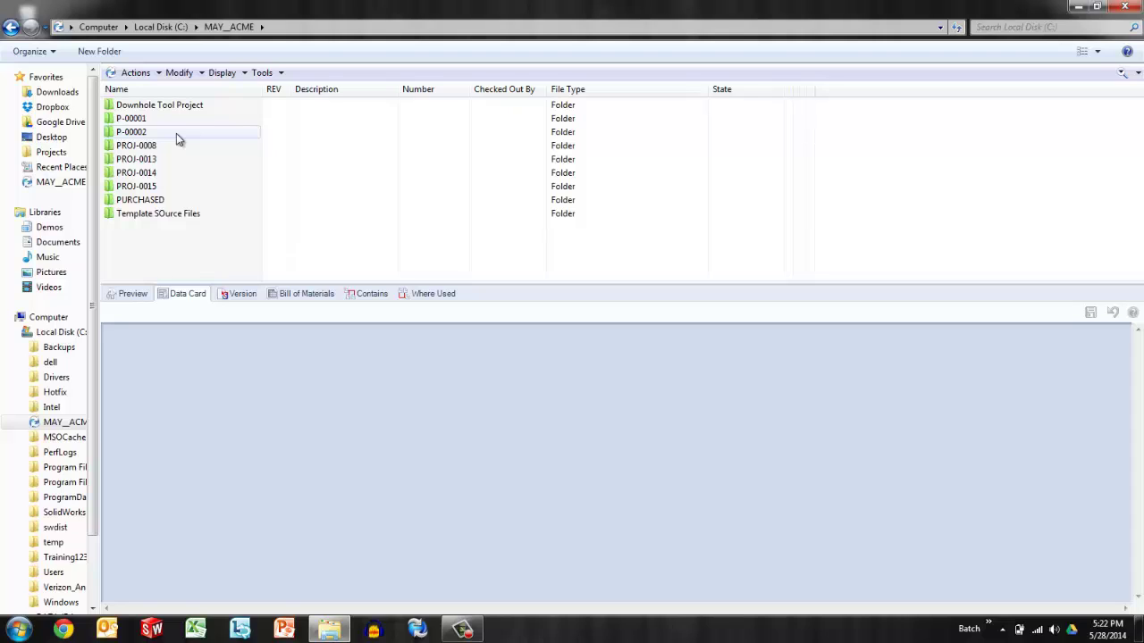
left_click(1001, 629)
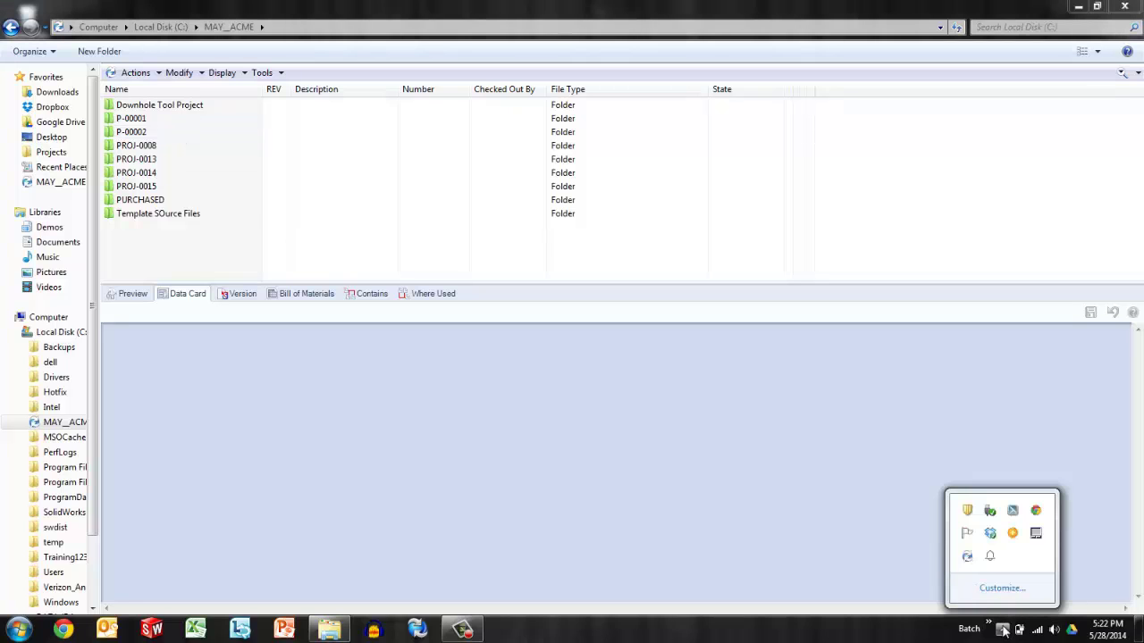
right_click(971, 561)
left_click(974, 549)
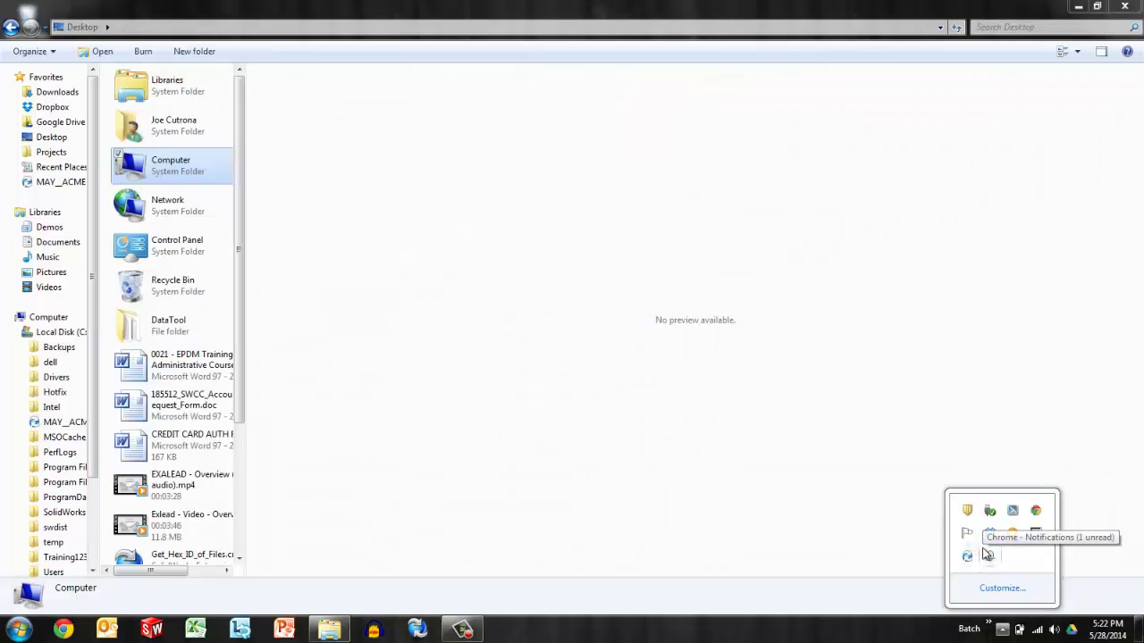
left_click(170, 175)
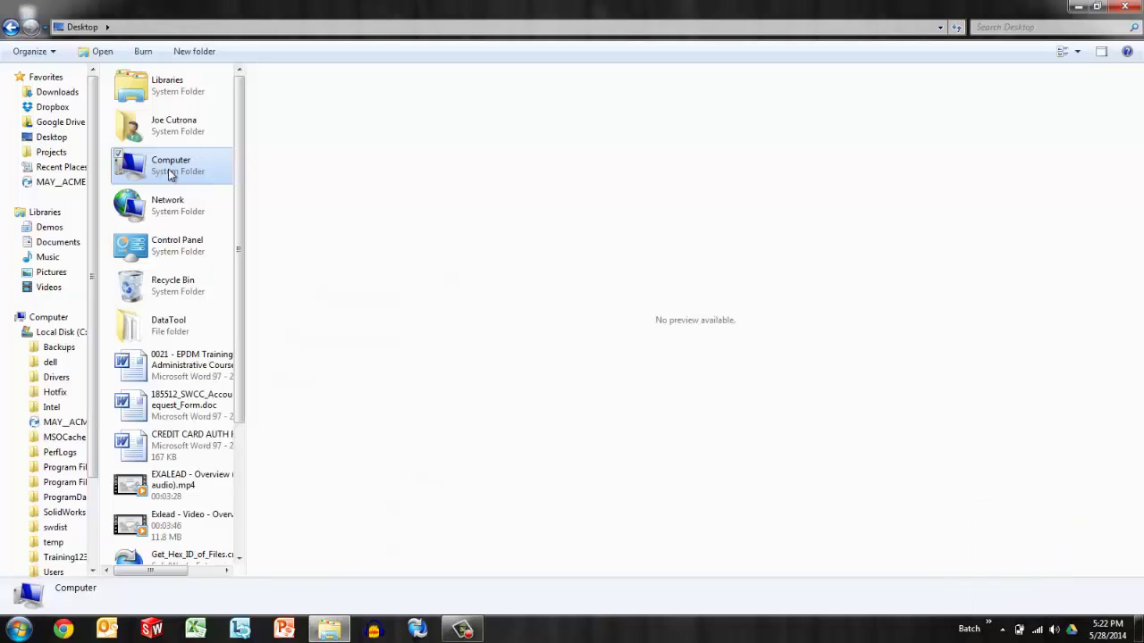
double_click(170, 174)
double_click(191, 101)
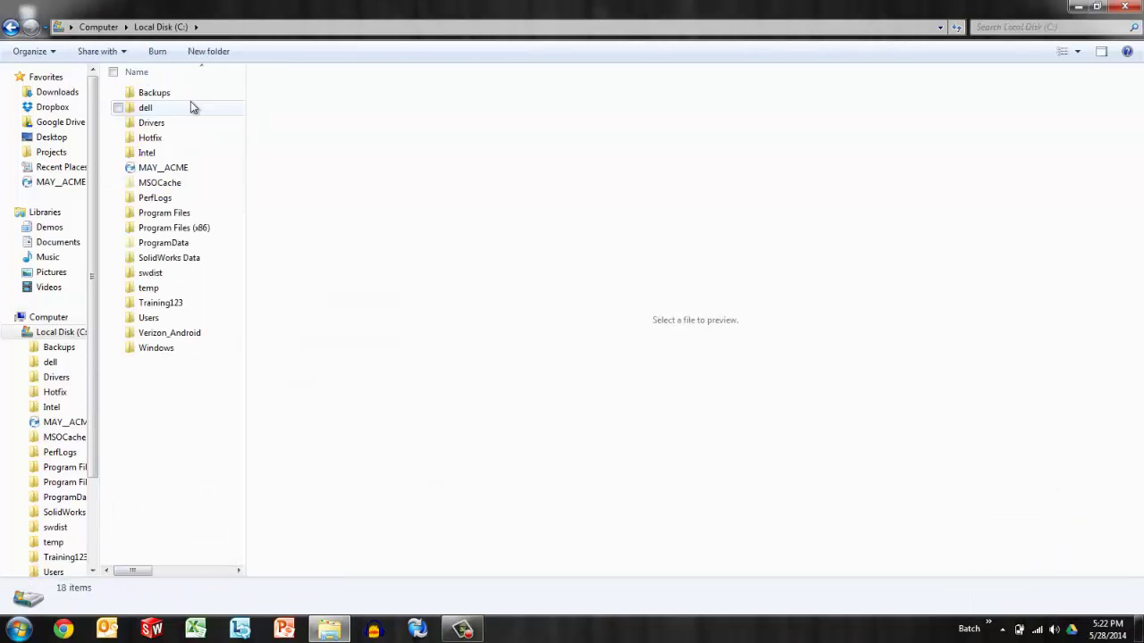
double_click(182, 170)
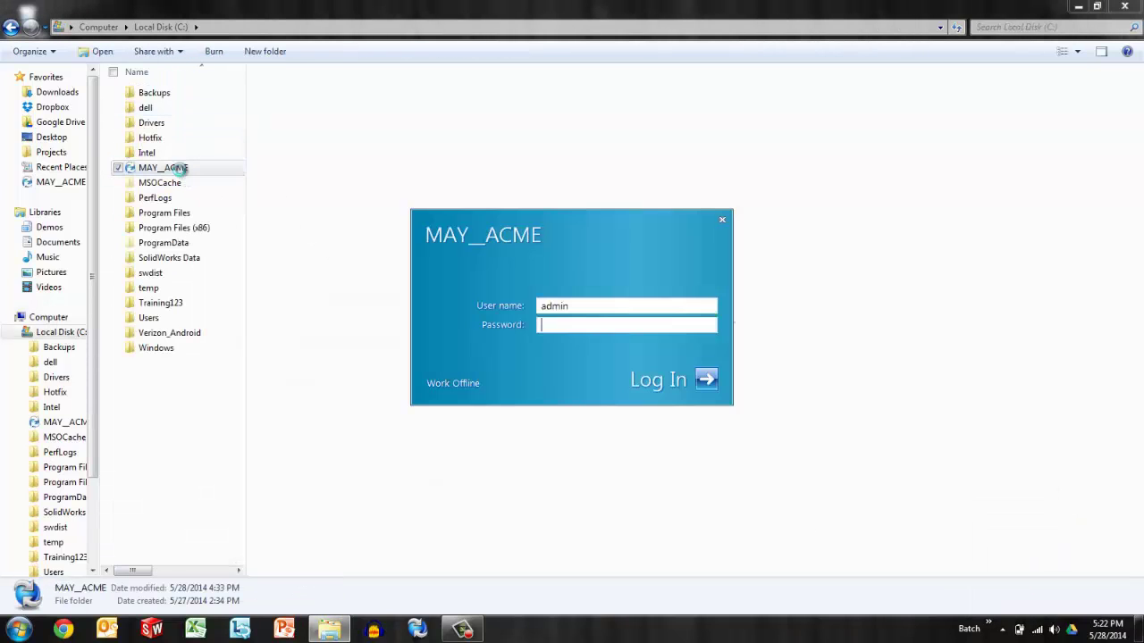
left_click(707, 380)
key("shift+F10")
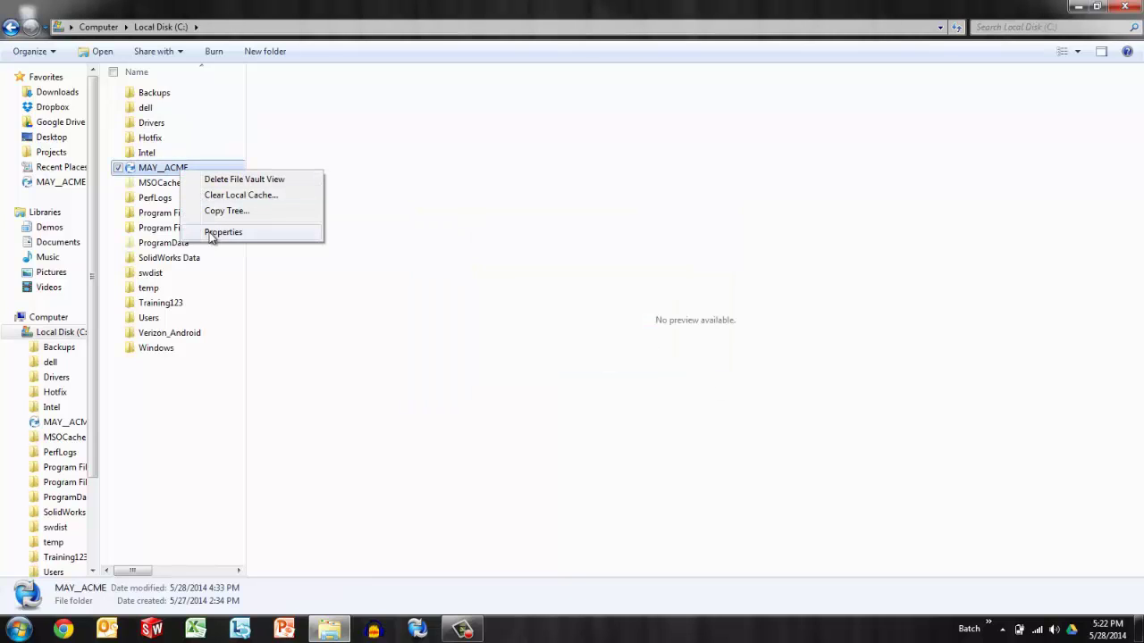
double_click(157, 173)
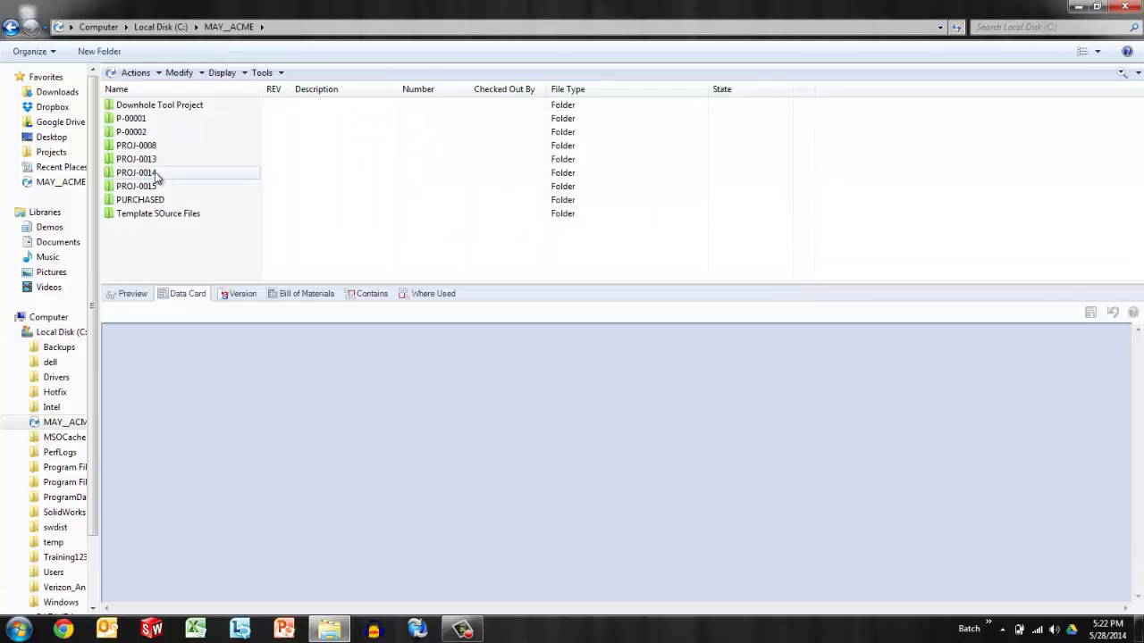
Show the hidden taskbar notification icons to reach the Enterprise PDM client icon.
left_click(1003, 630)
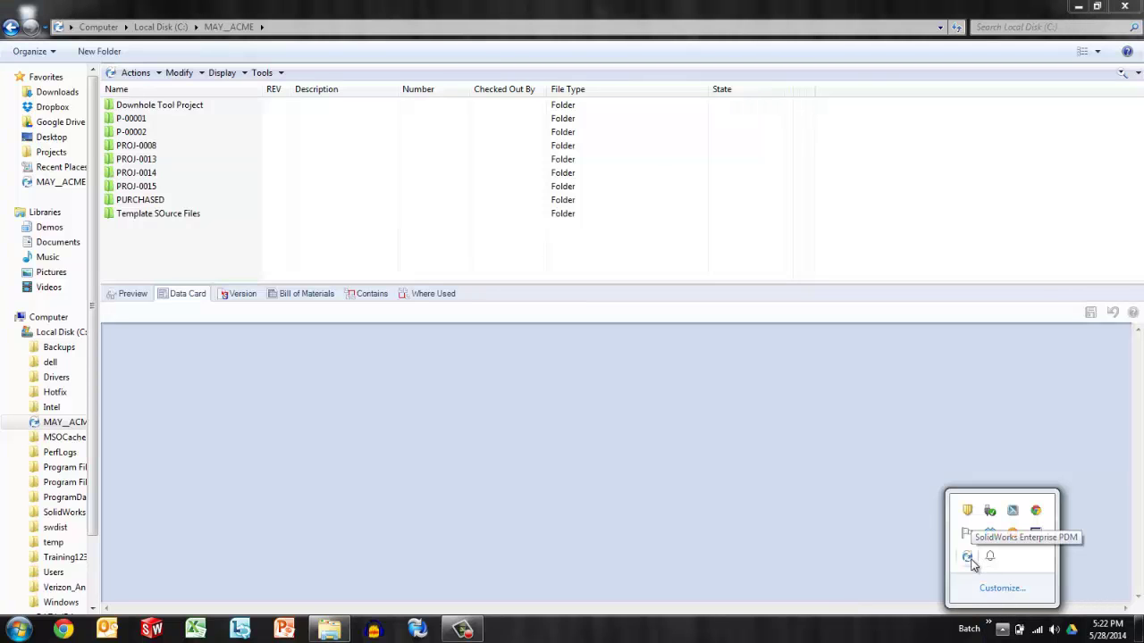